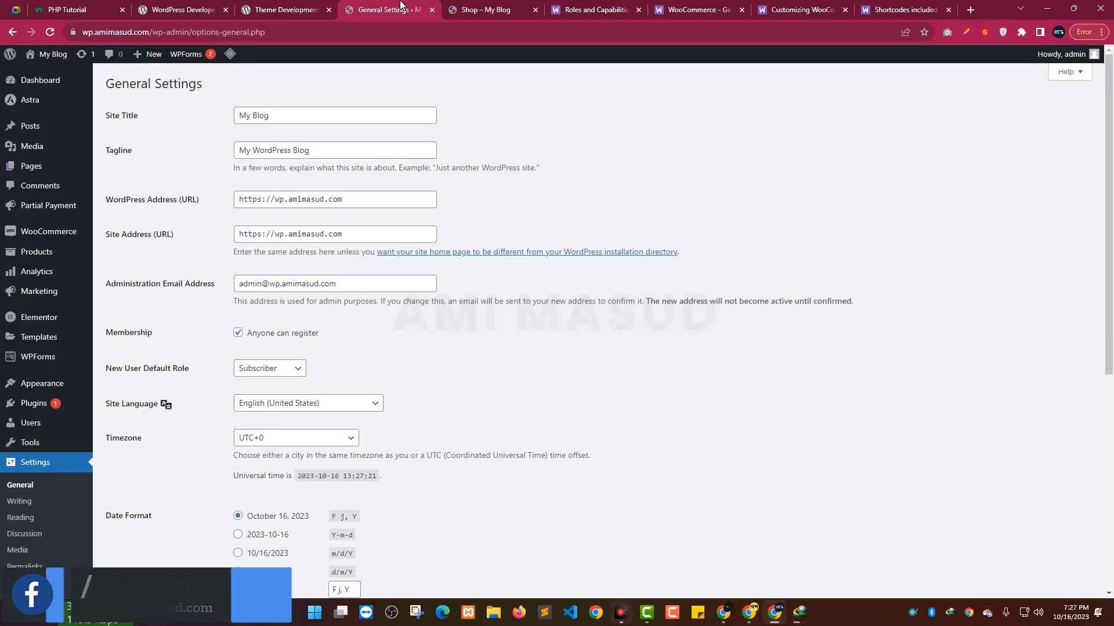
Switch from General Settings to the WooCommerce Roles and Capabilities documentation tab
click(555, 7)
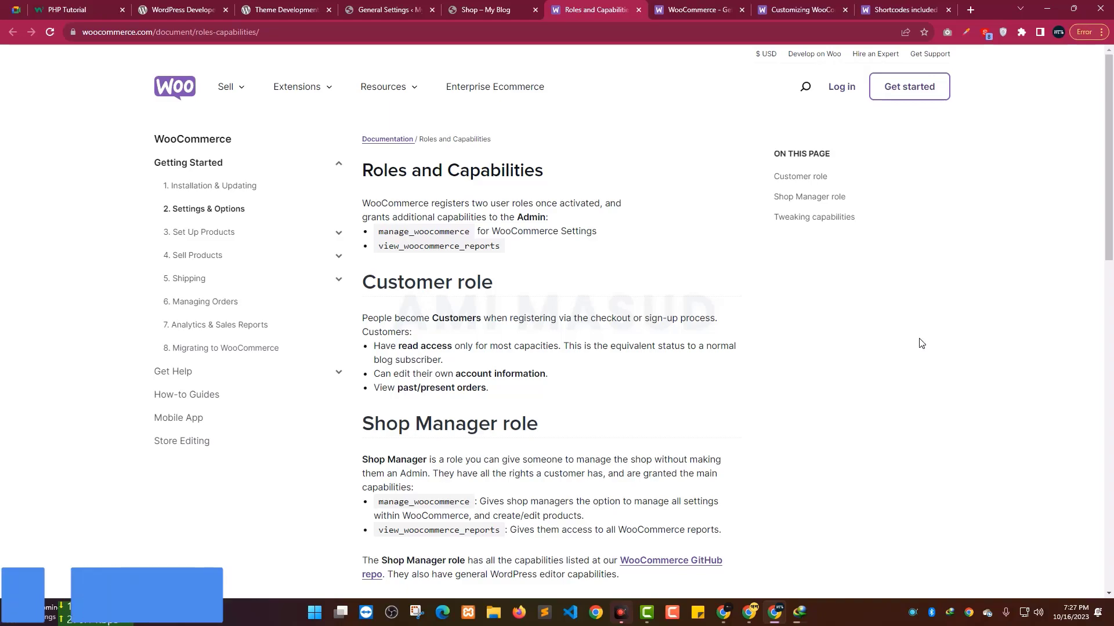
Read the Customer and Shop Manager capabilities, highlighting the account information and past/present orders lines
click(485, 10)
scroll(721, 291, down, 2)
scroll(707, 294, up, 2)
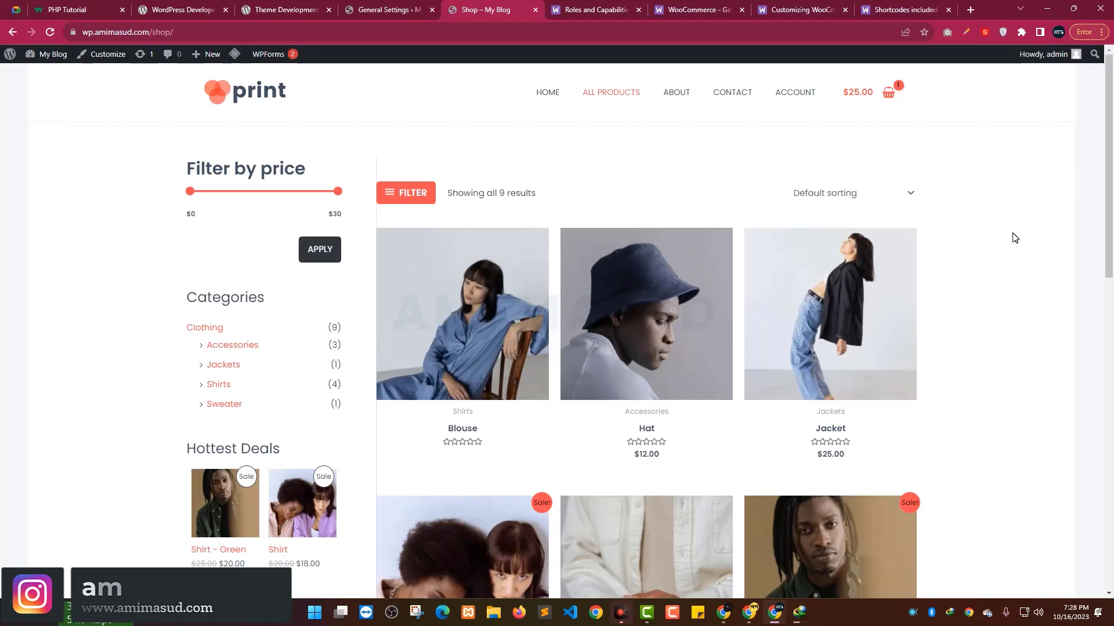
click(595, 10)
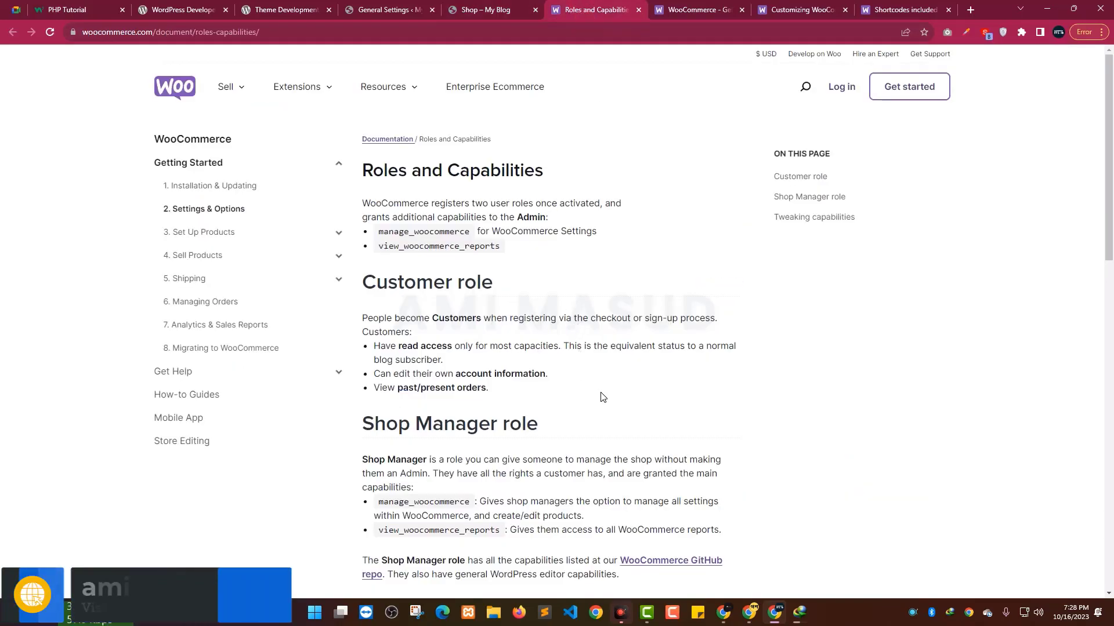
drag(456, 374, 553, 381)
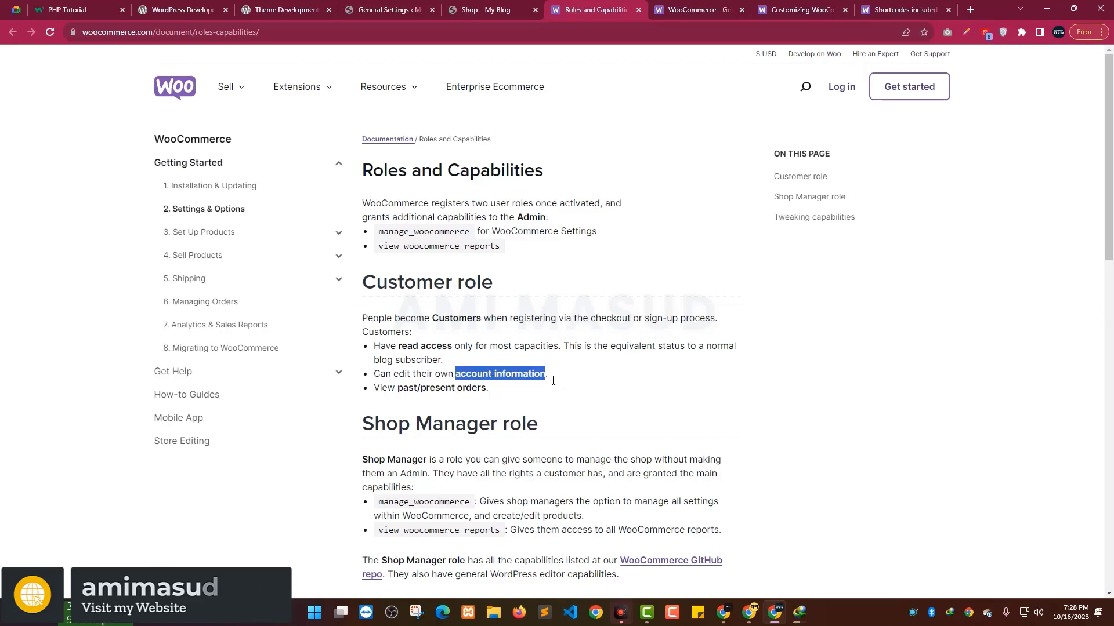
drag(399, 388, 451, 388)
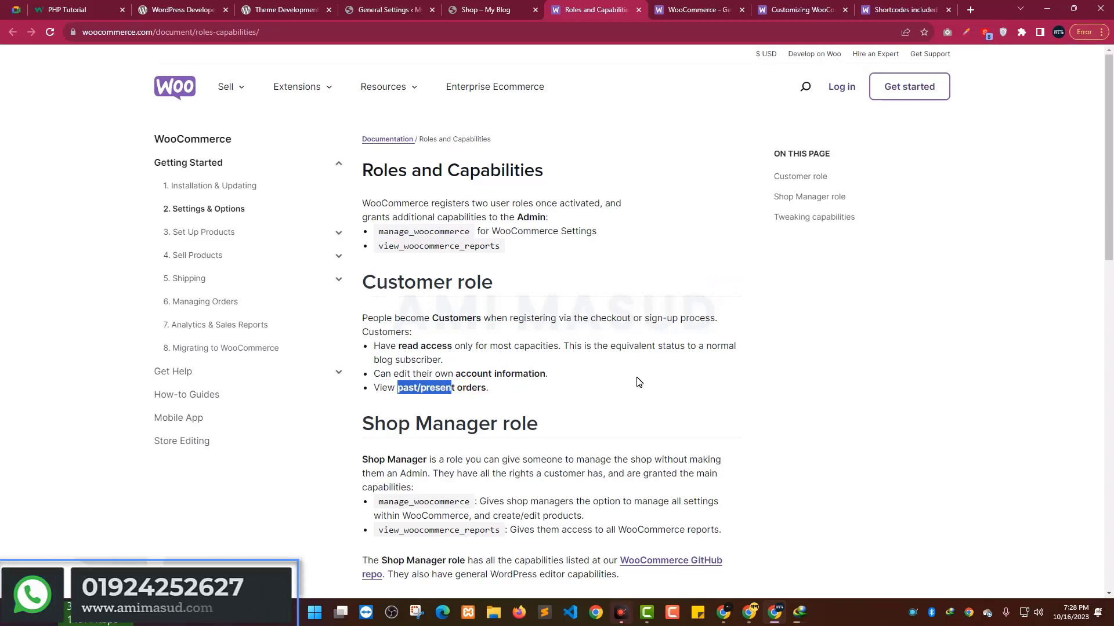
scroll(629, 381, down, 3)
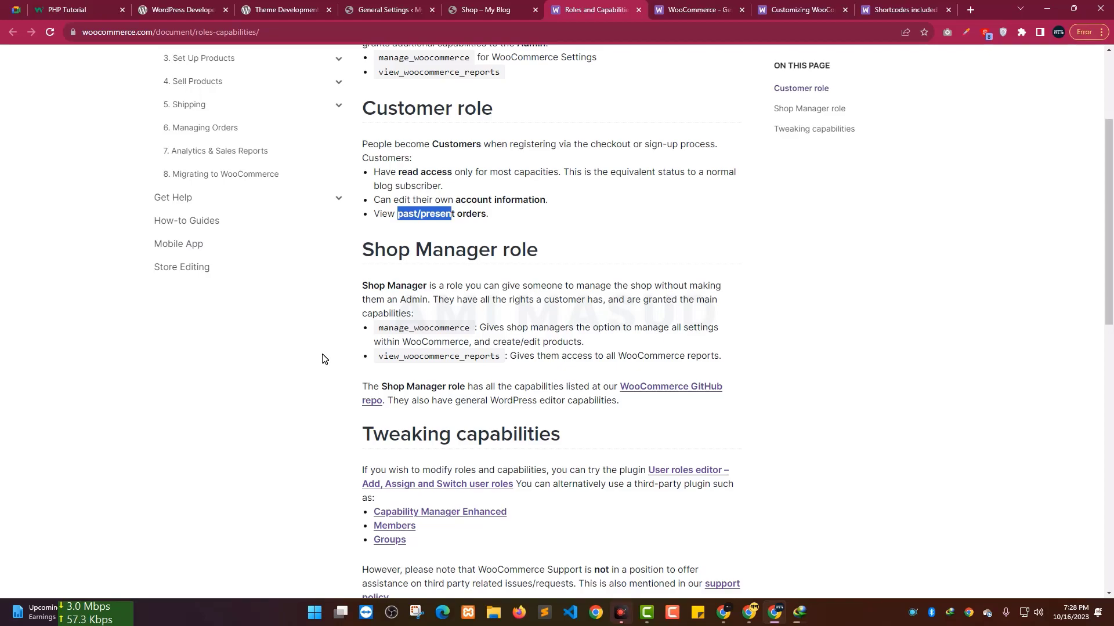
Go from General Settings to the All Users list showing 7 users
click(490, 9)
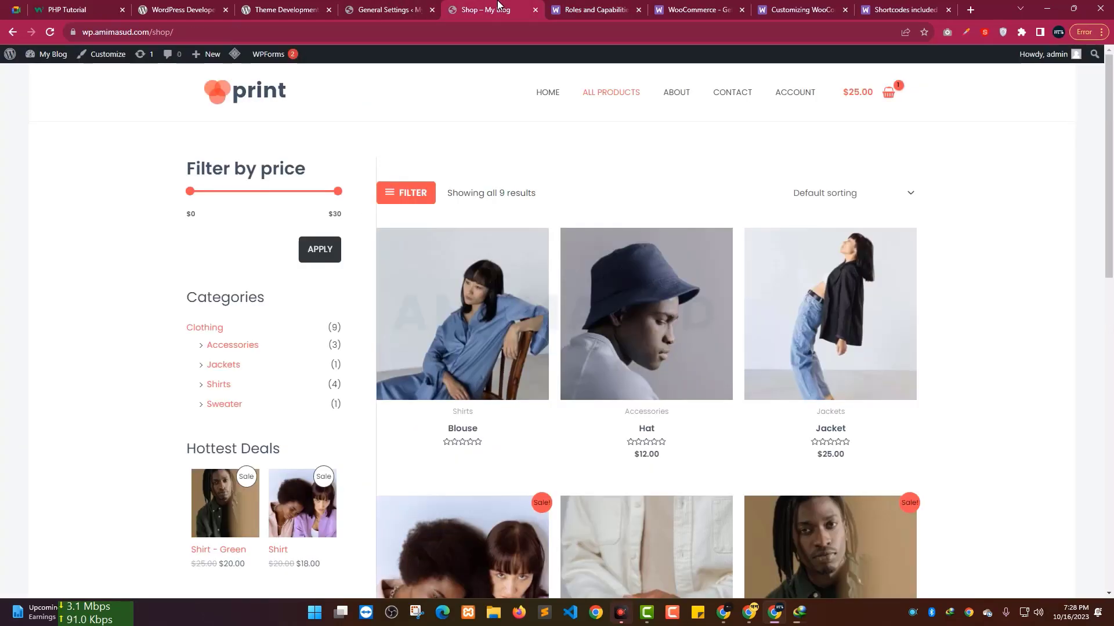
click(386, 9)
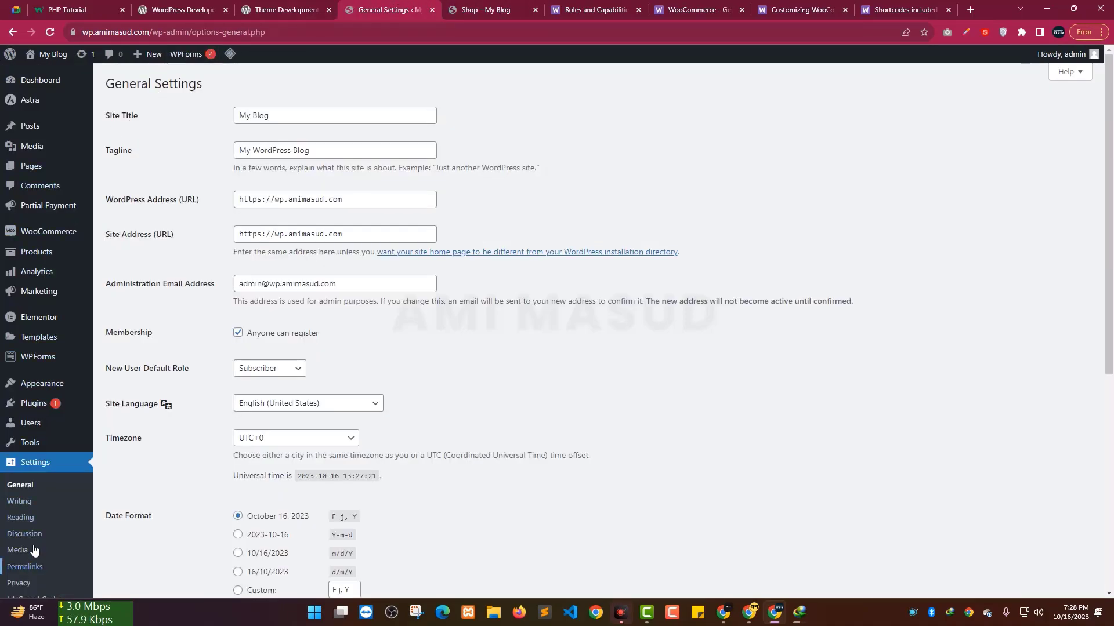
scroll(64, 305, down, 5)
scroll(76, 313, up, 5)
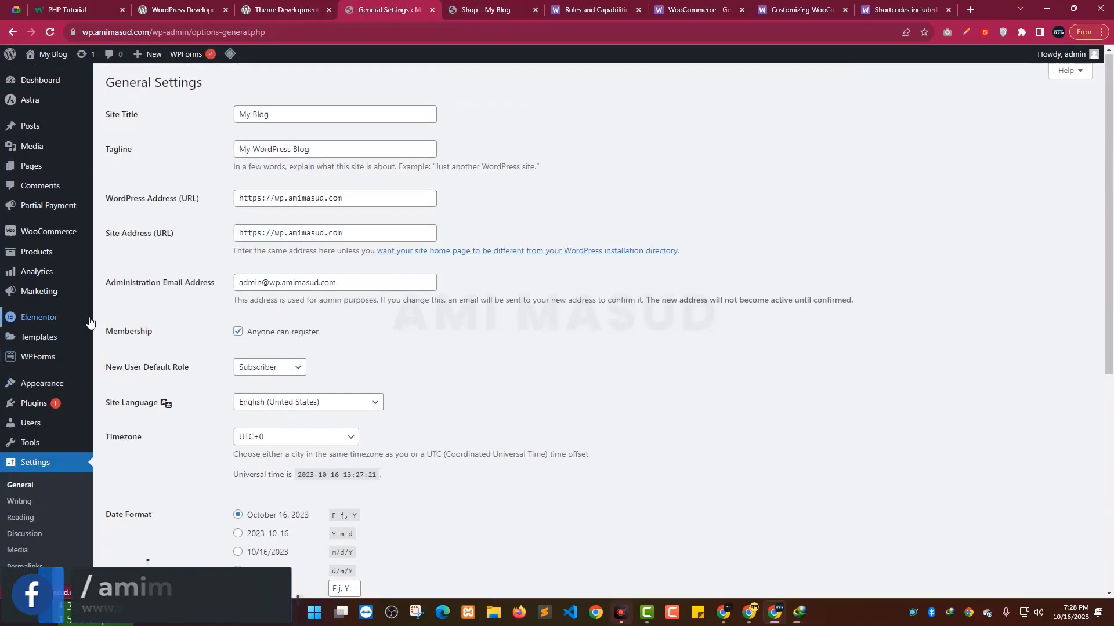
scroll(90, 322, down, 1)
scroll(90, 323, down, 3)
mouse_move(48, 564)
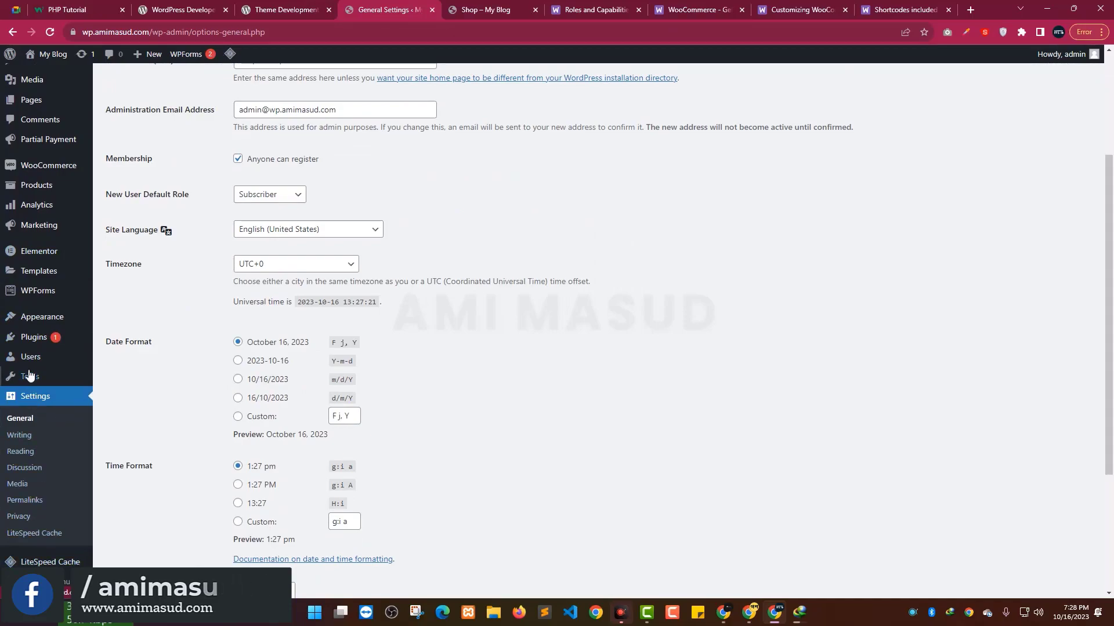
mouse_move(66, 364)
click(143, 364)
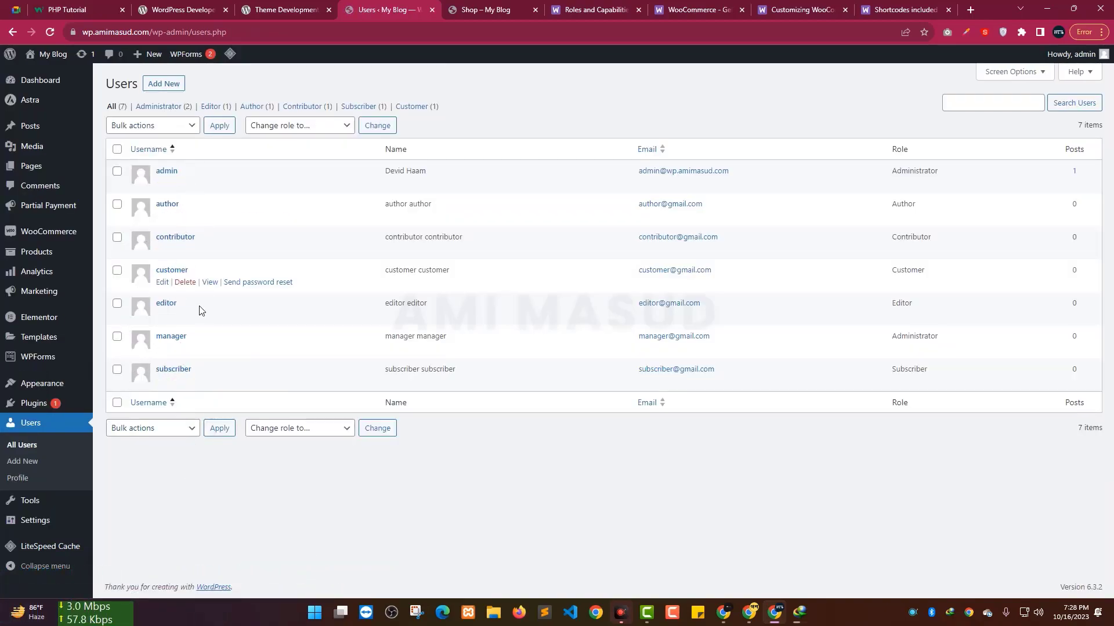
Delete the old manager user with all its content, leaving 6 users, and start a new user
click(185, 348)
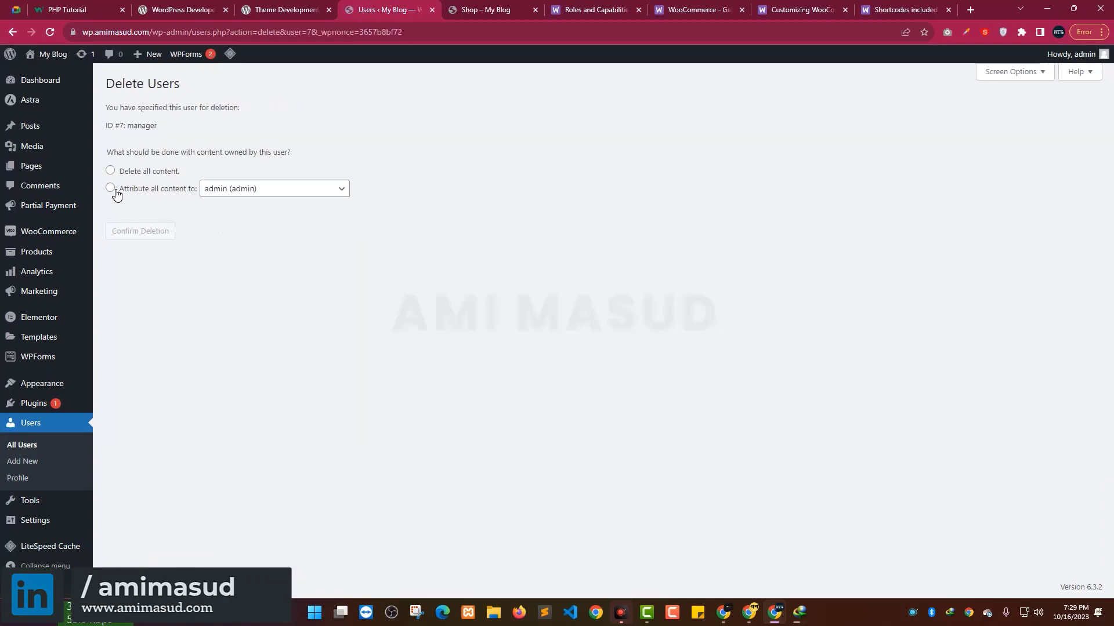
click(110, 170)
click(143, 232)
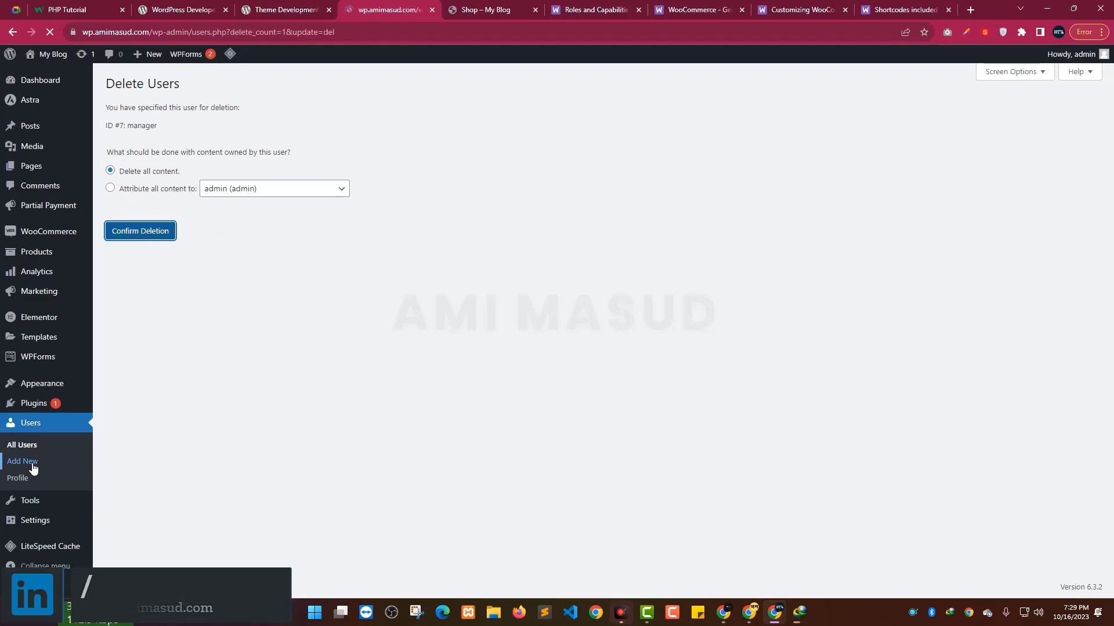
click(23, 461)
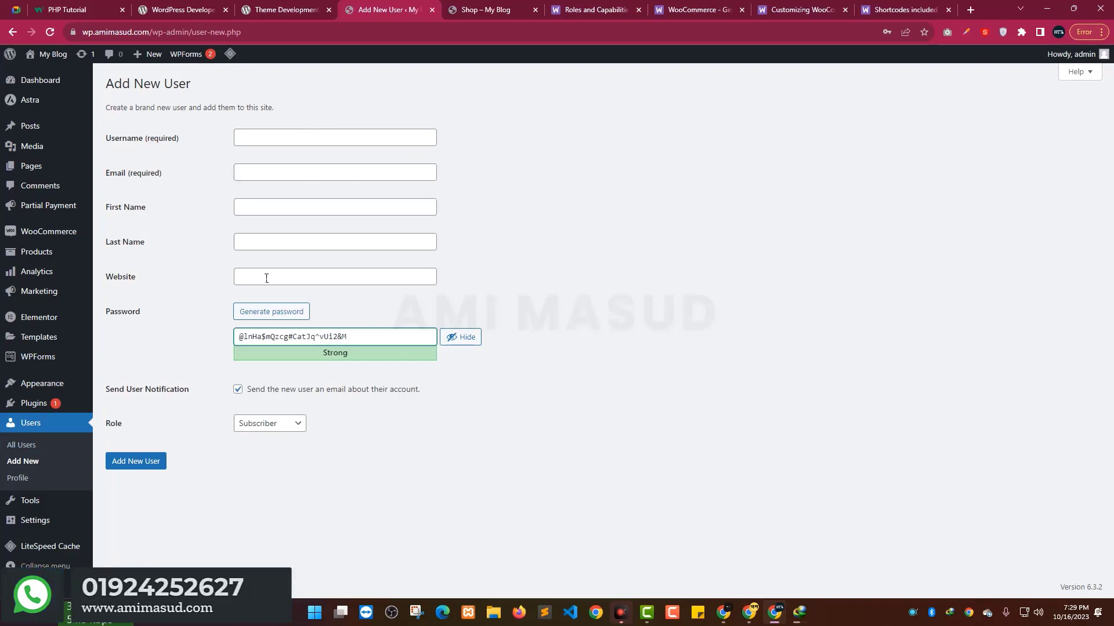
Enter username manager, a Gmail address based on it, first name Mr and last name Manager
click(302, 144)
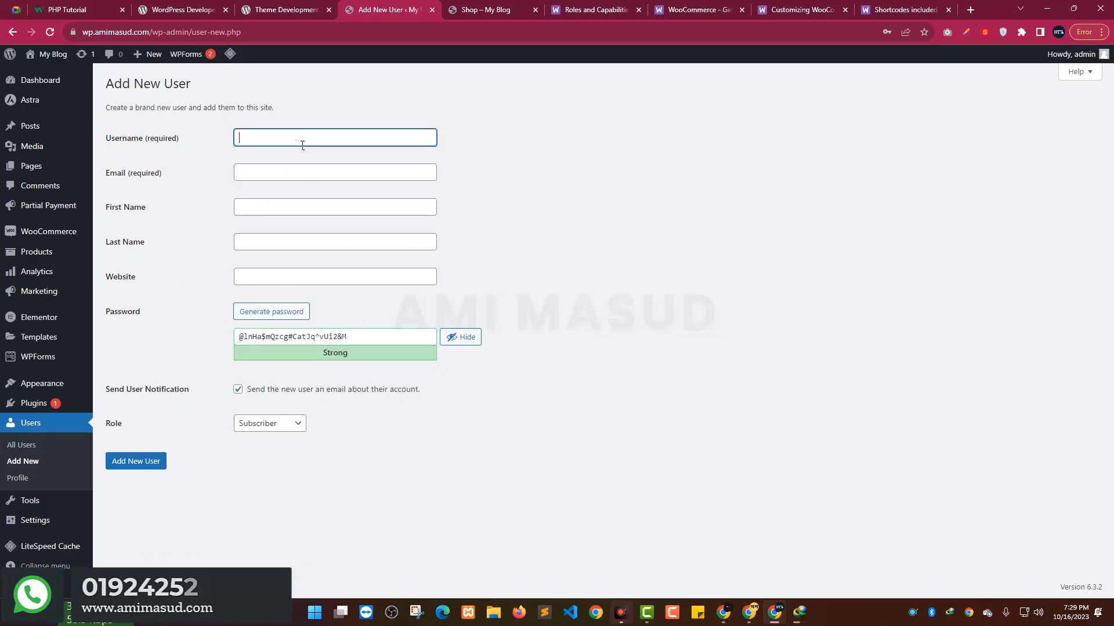
text(manager)
drag(275, 142, 181, 139)
key(ctrl+c)
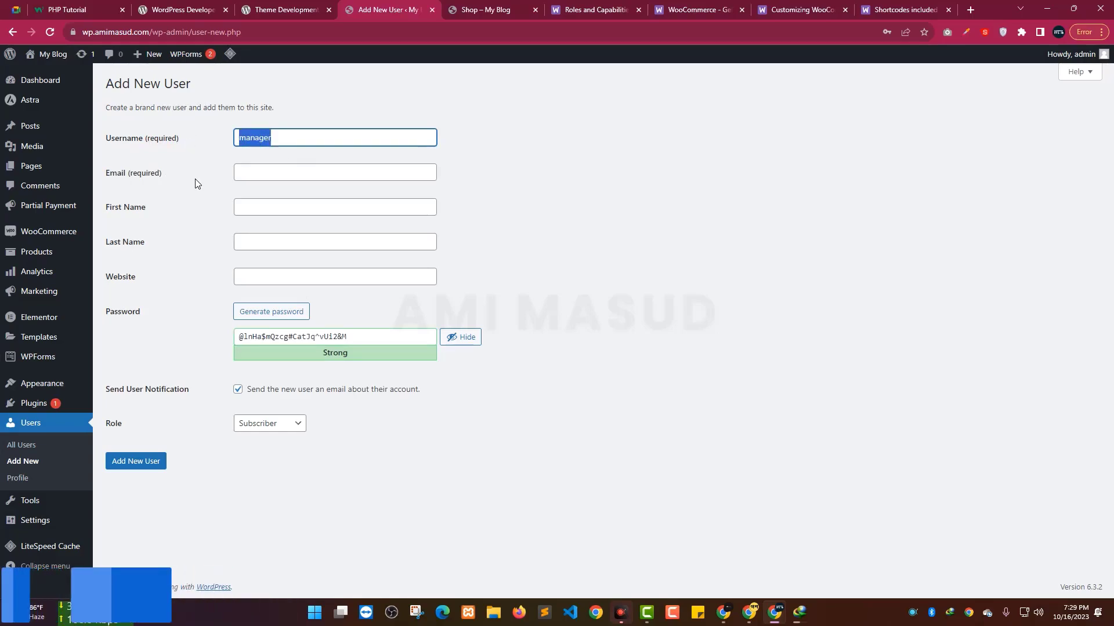
click(261, 174)
key(ctrl+v)
text(@gmail.c)
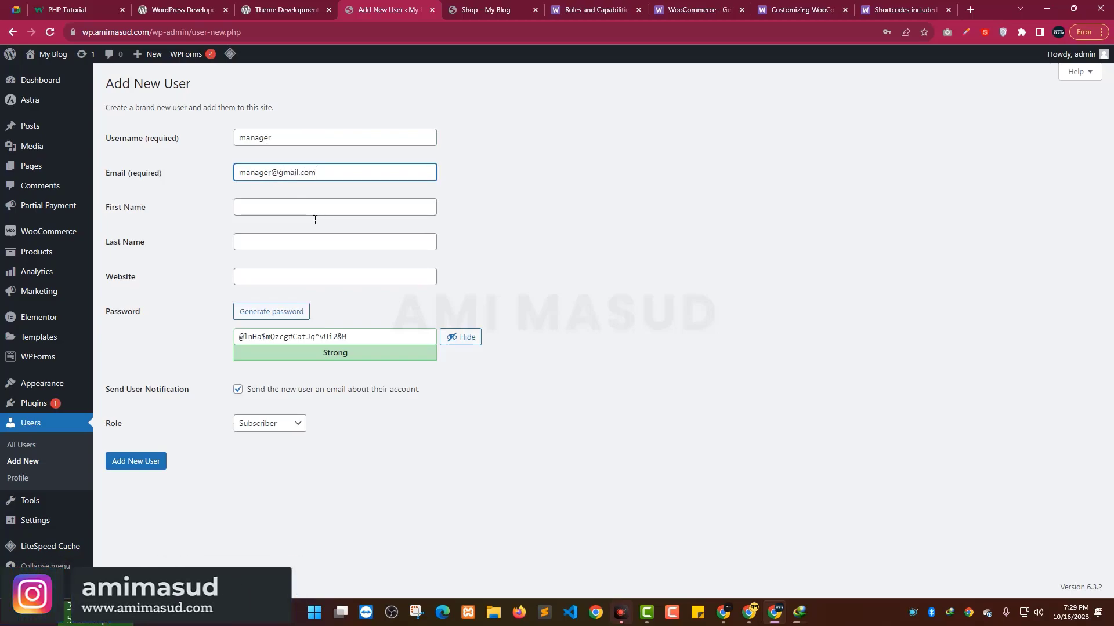
click(316, 215)
text(Mr)
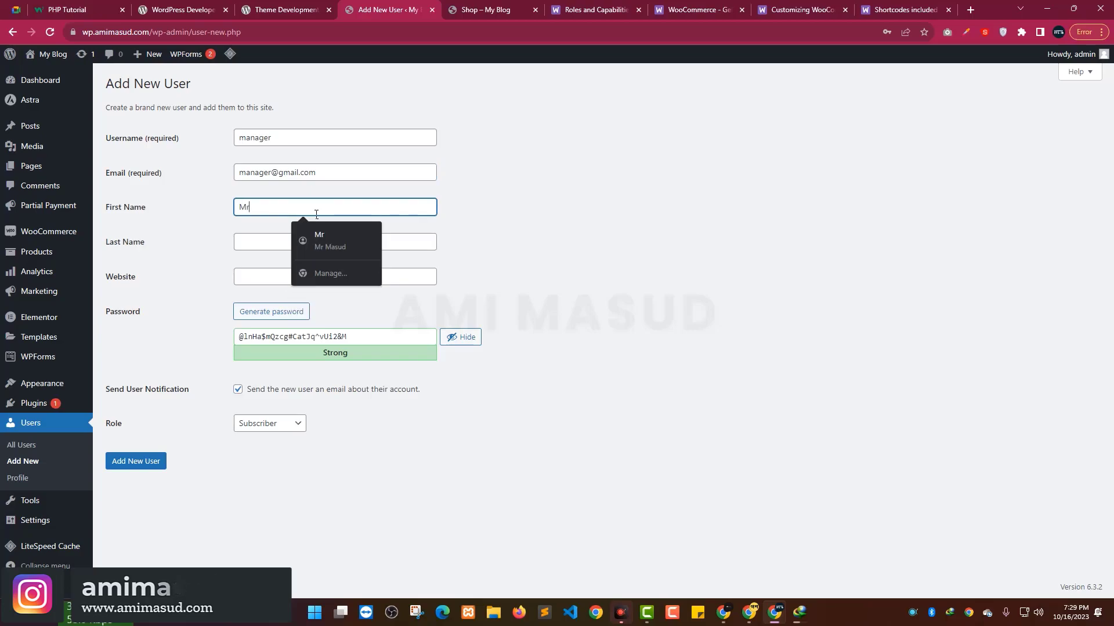
key(Tab)
text(Manager)
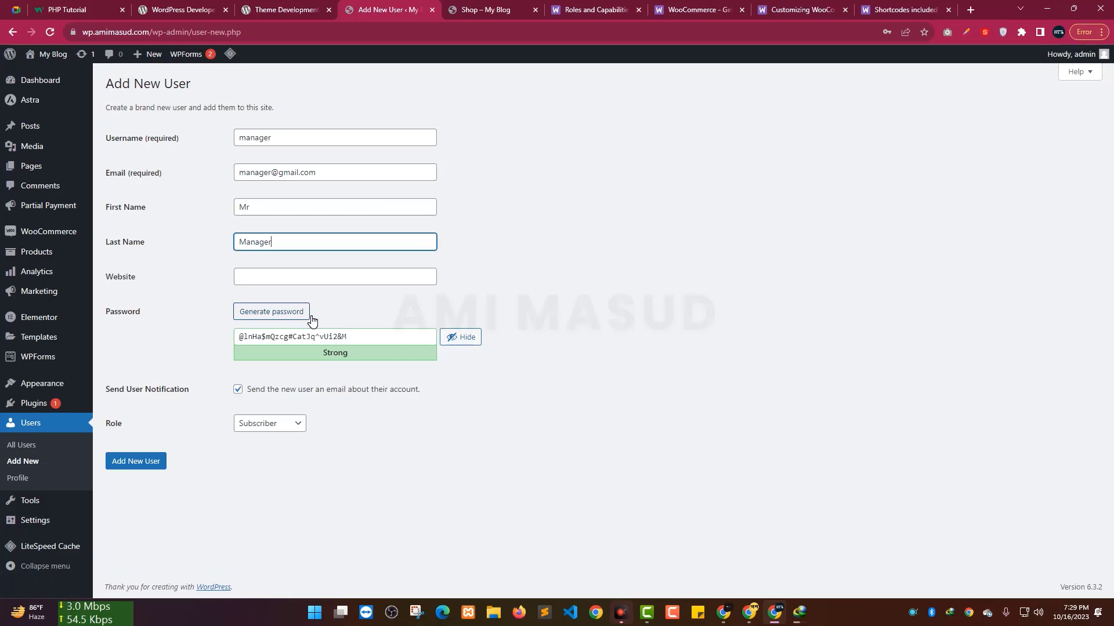
Replace the generated password with a custom weak one and confirm using it
click(376, 342)
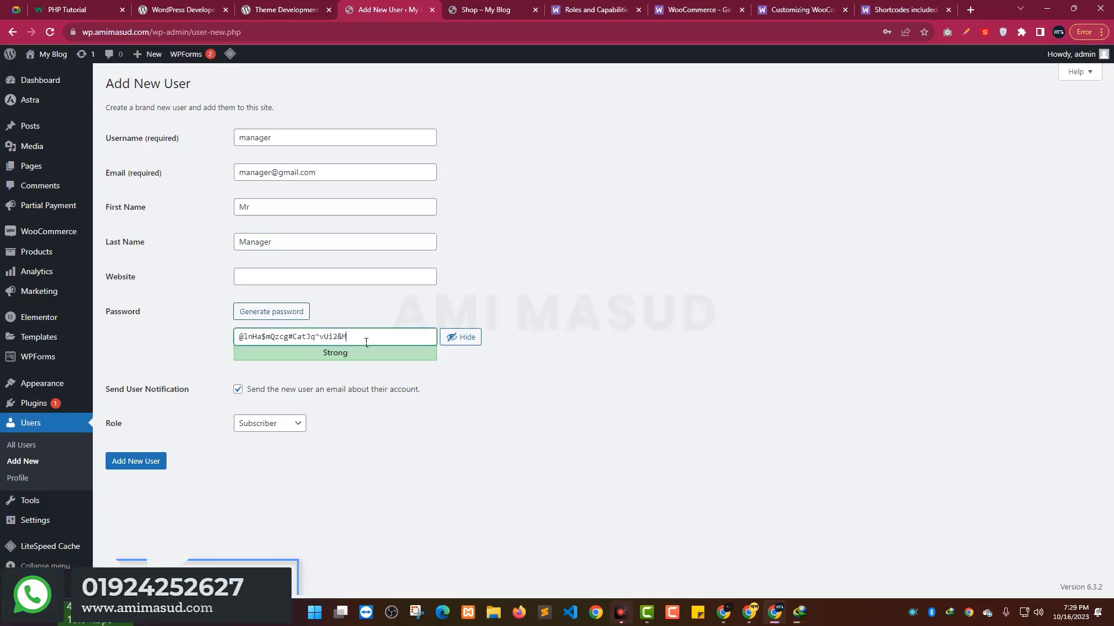
drag(377, 343, 202, 341)
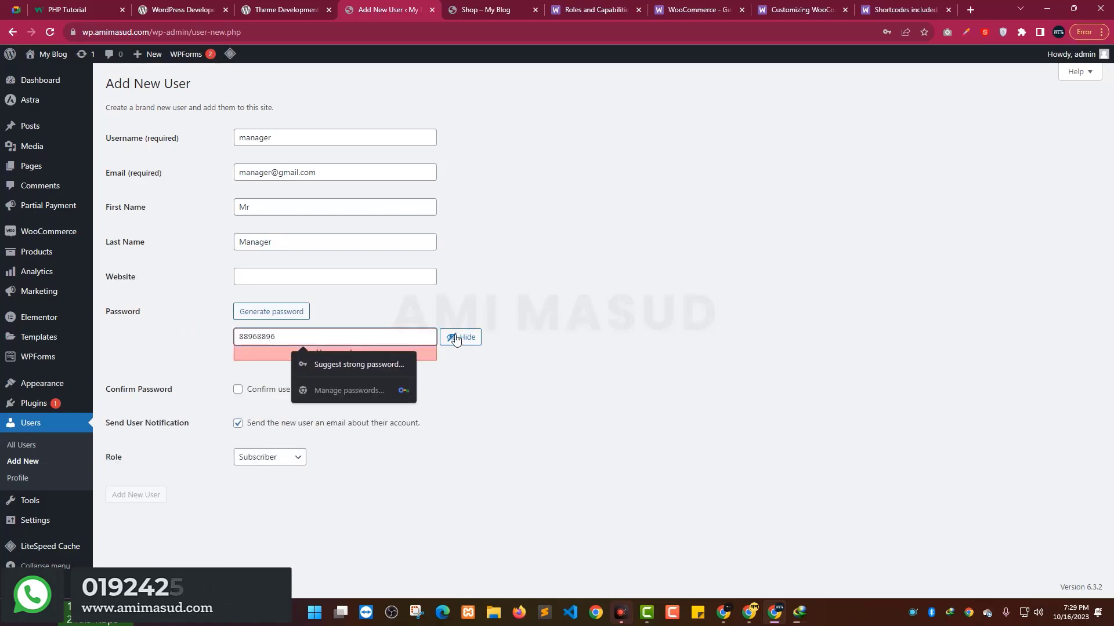
click(655, 347)
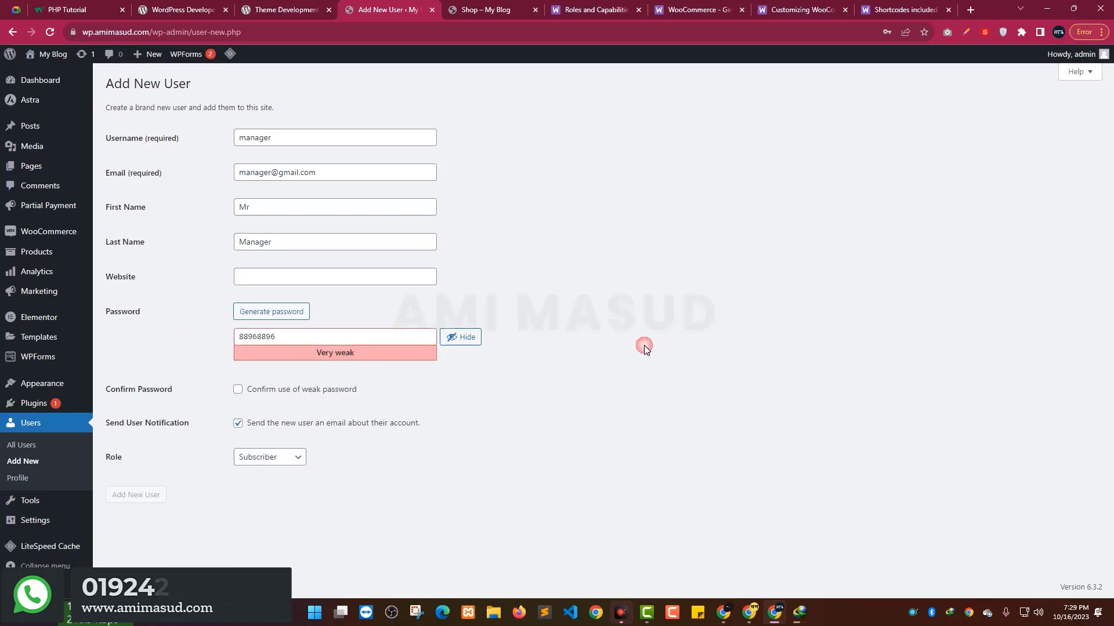
click(237, 391)
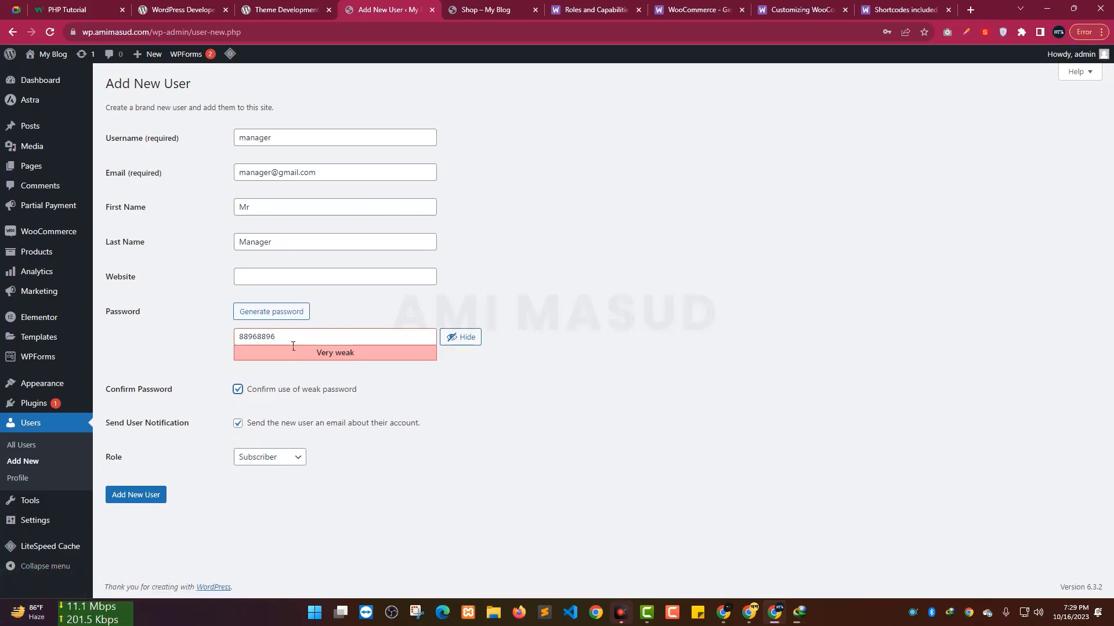
drag(293, 347, 178, 348)
drag(106, 393, 172, 394)
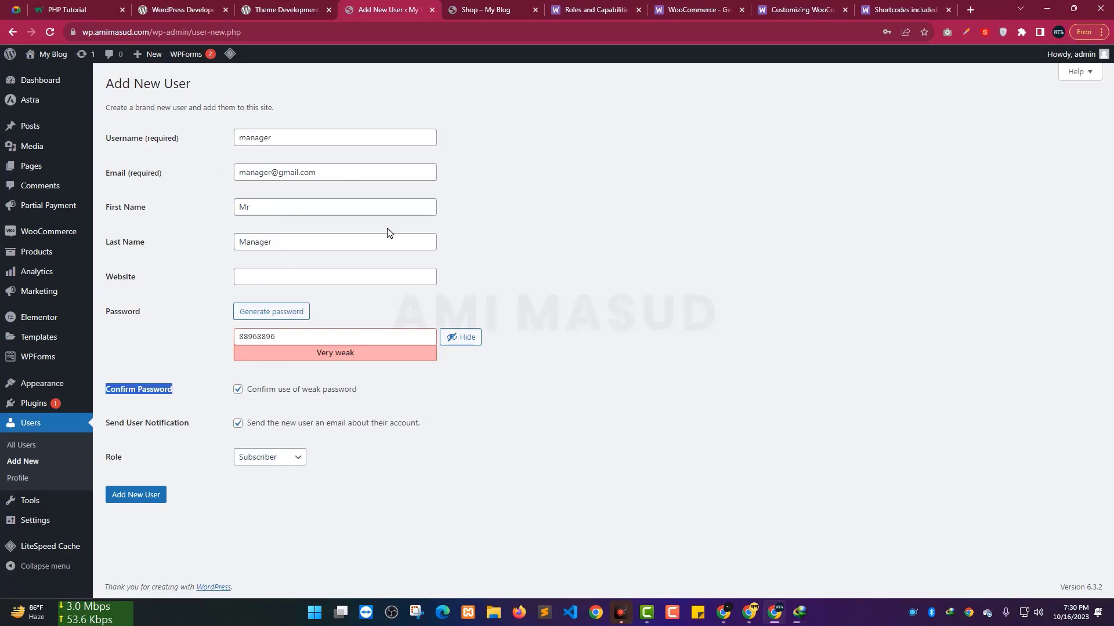
Create the user with the Shop manager role, save its password in Chrome, and open an incognito window
click(237, 457)
click(284, 476)
click(137, 500)
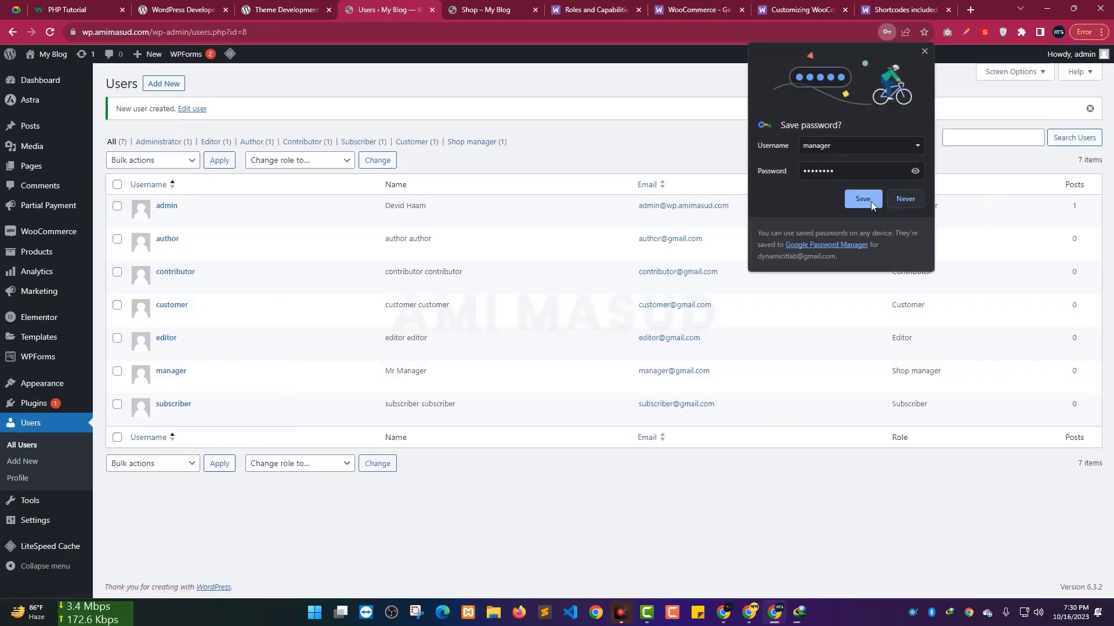
click(858, 200)
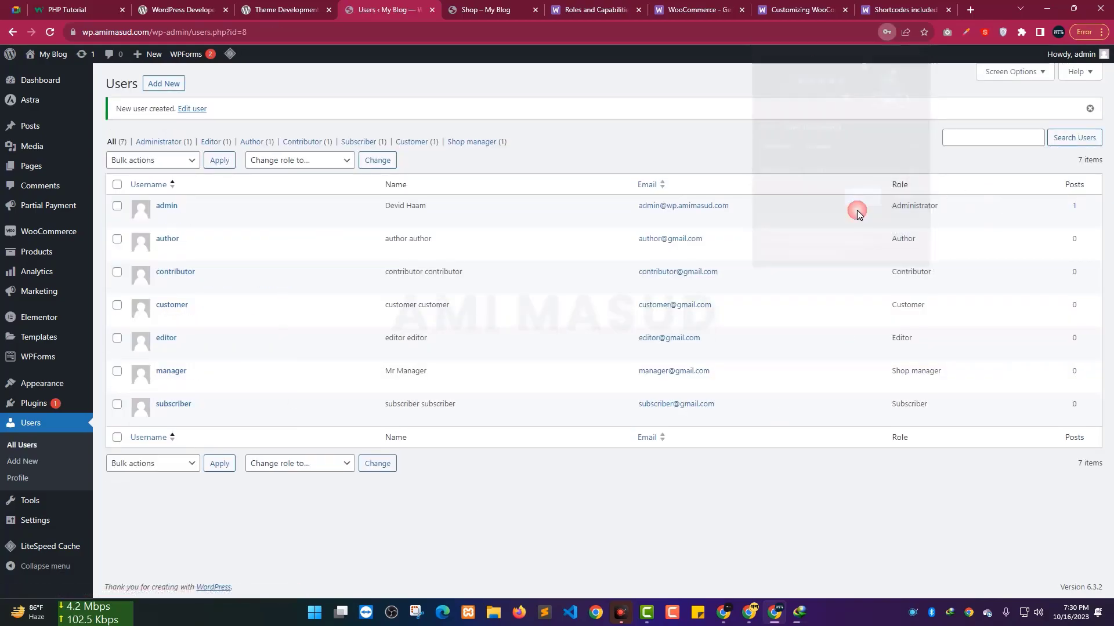
click(1100, 33)
click(992, 95)
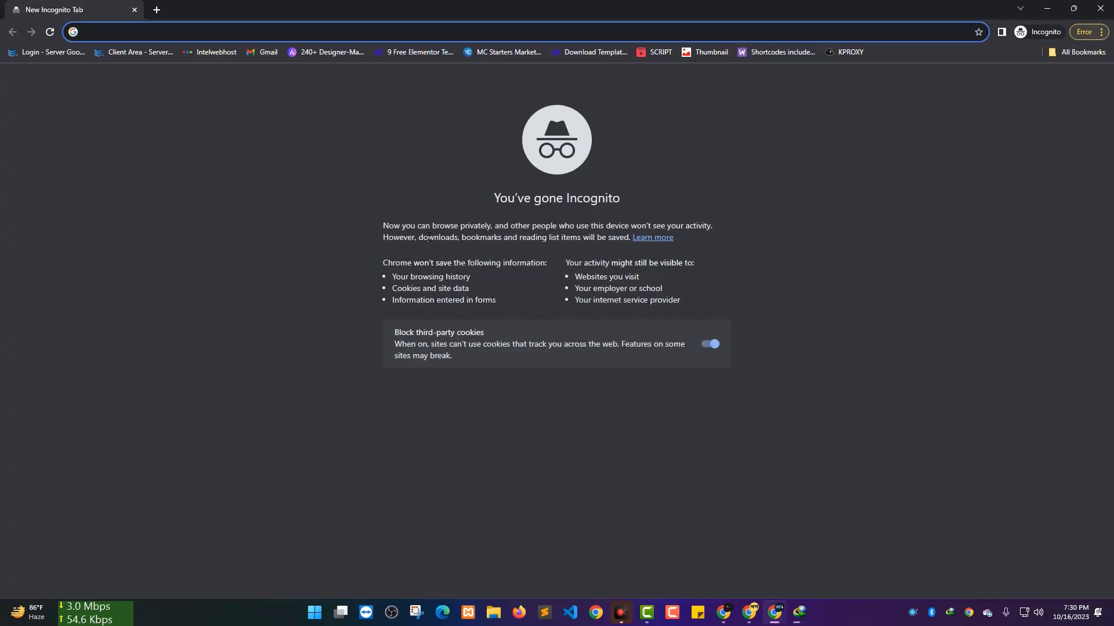
Load wp.amimasud.com in the incognito window, then go to its wp-admin login page
text(wp.amima)
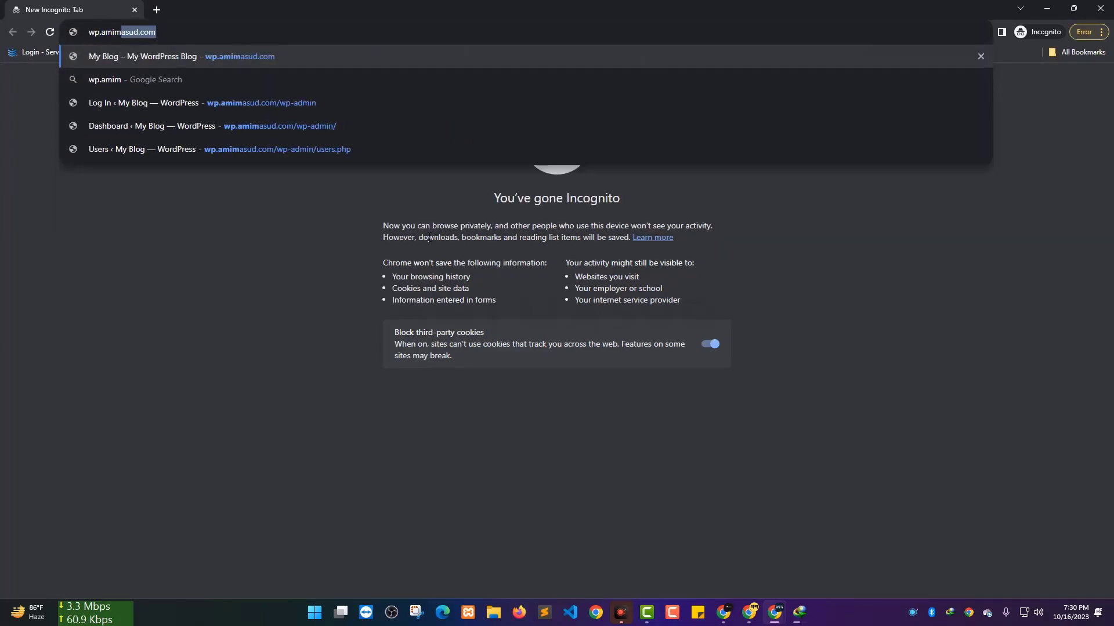
key(Right)
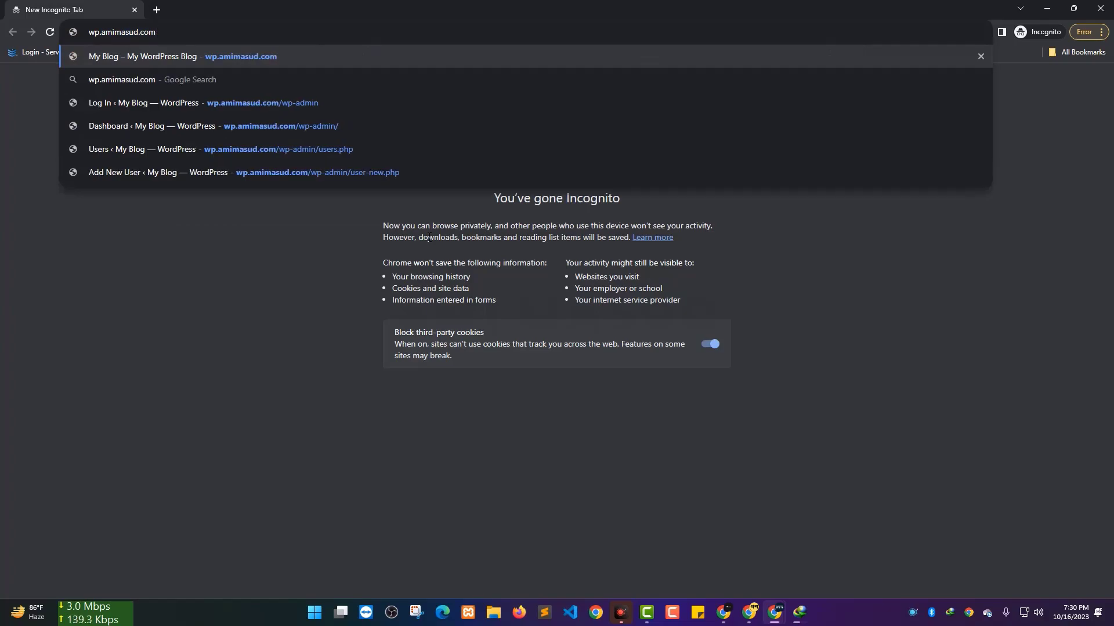
key(Return)
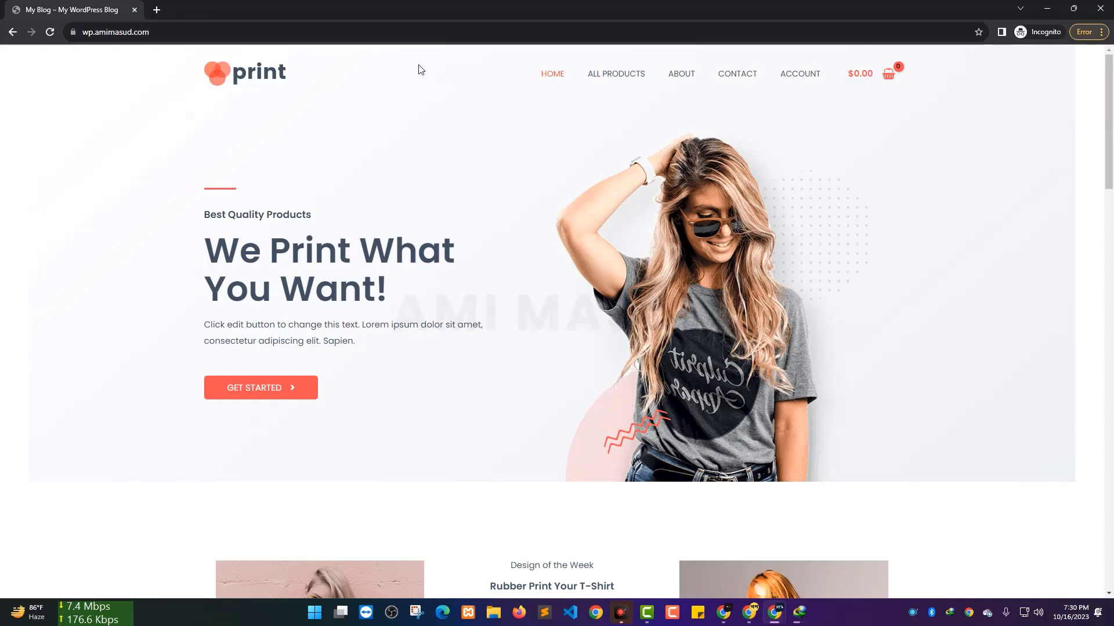
click(264, 34)
click(267, 35)
text(wp-)
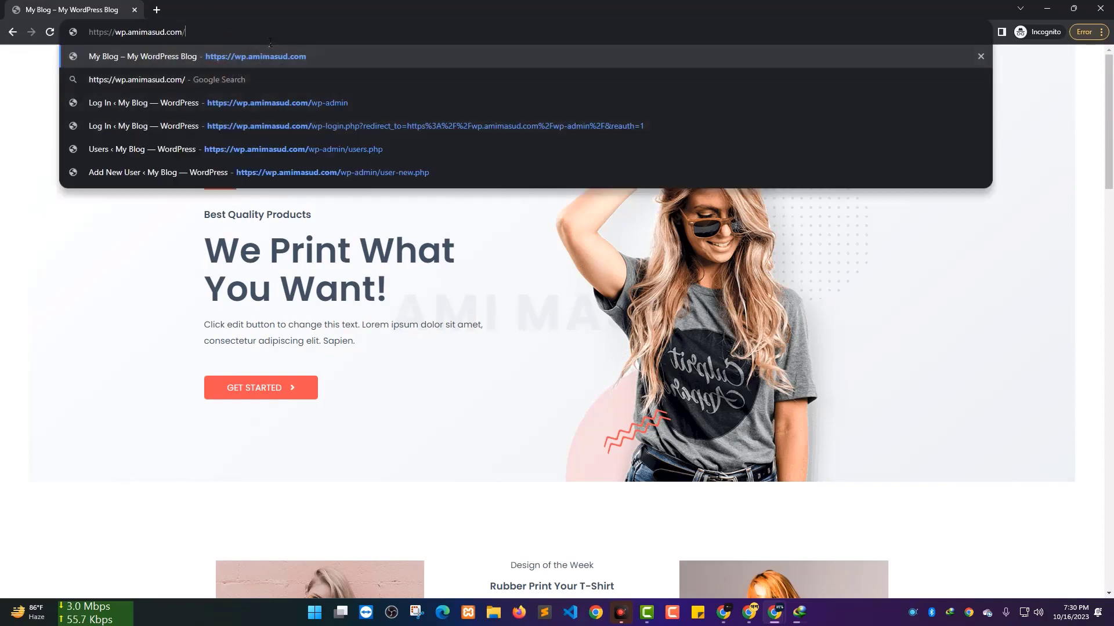
text(admin)
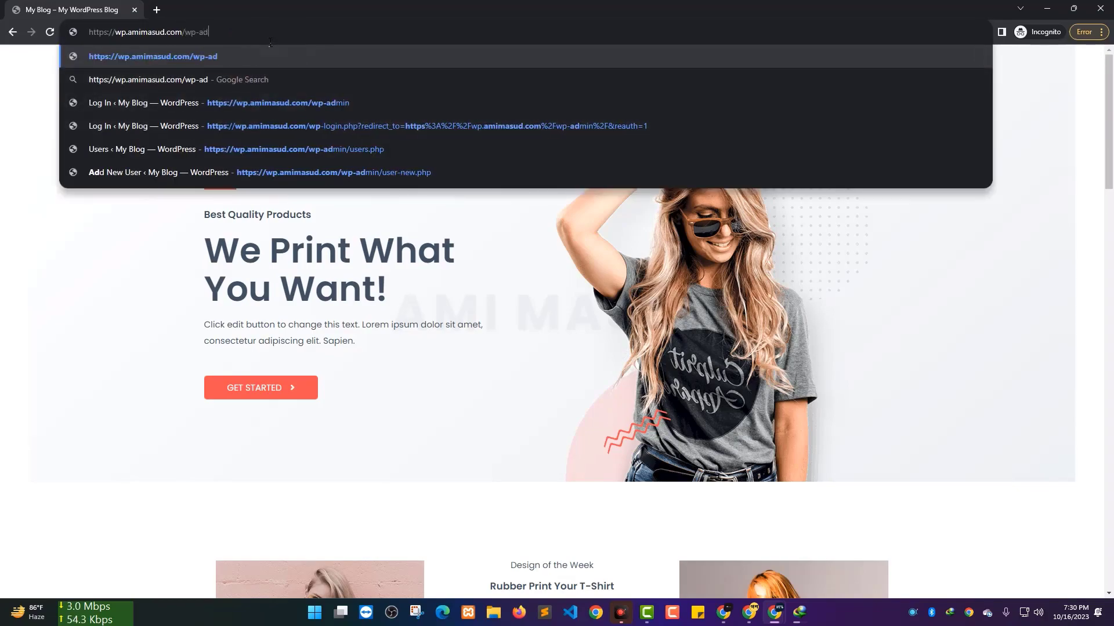
key(Return)
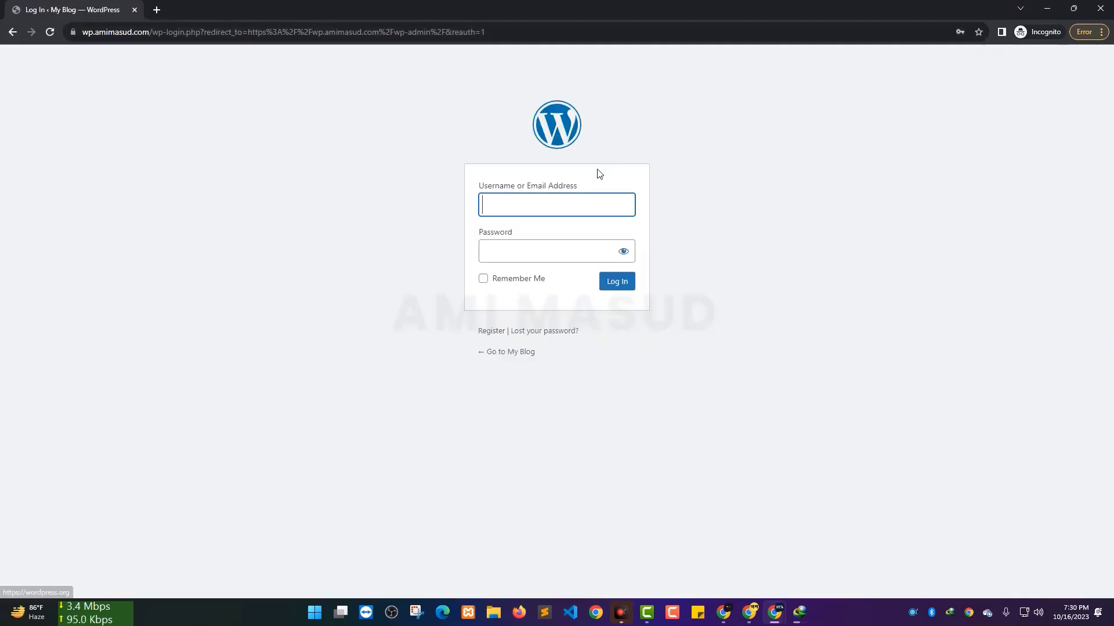
Place the incognito window beside the Users list and log in as manager with Remember Me ticked
click(1074, 8)
drag(249, 11, 948, 22)
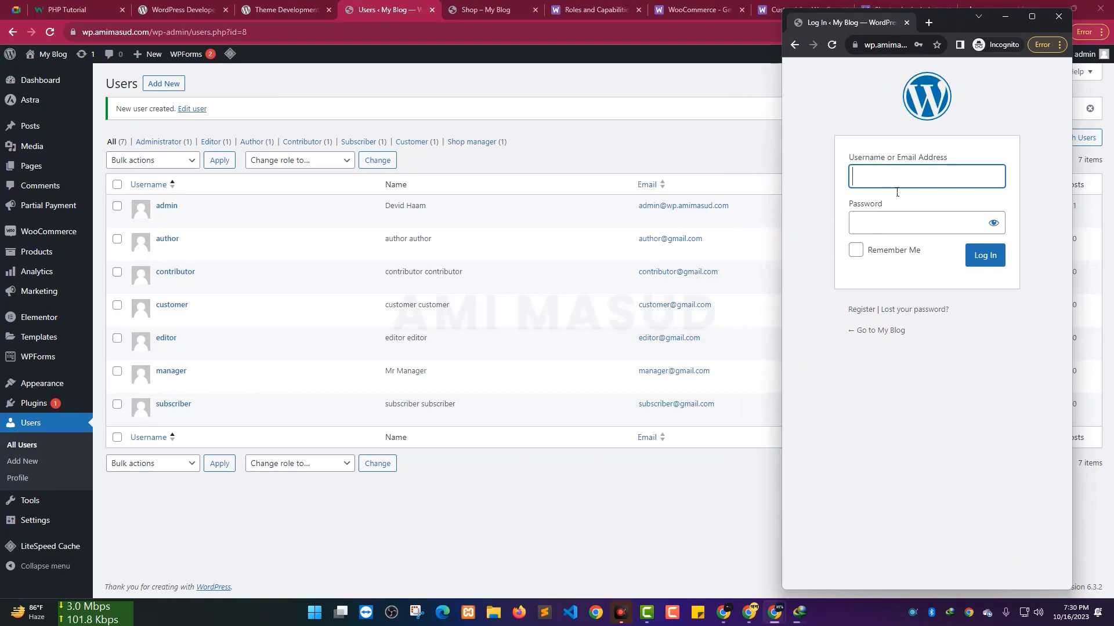
text(mana)
key(Tab)
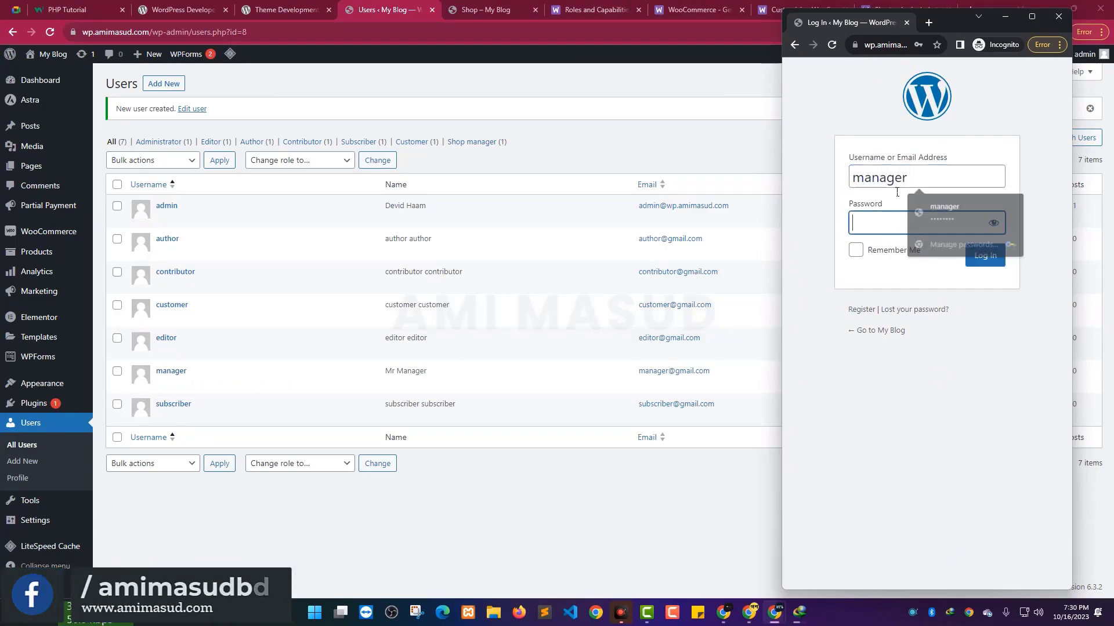
text(•••••••••)
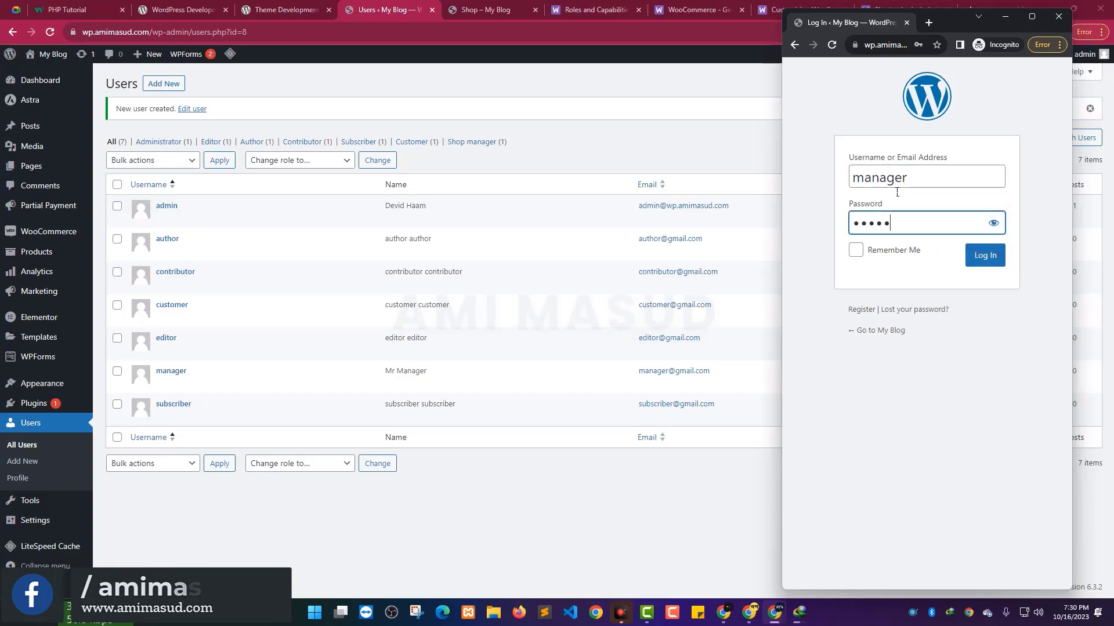
click(857, 250)
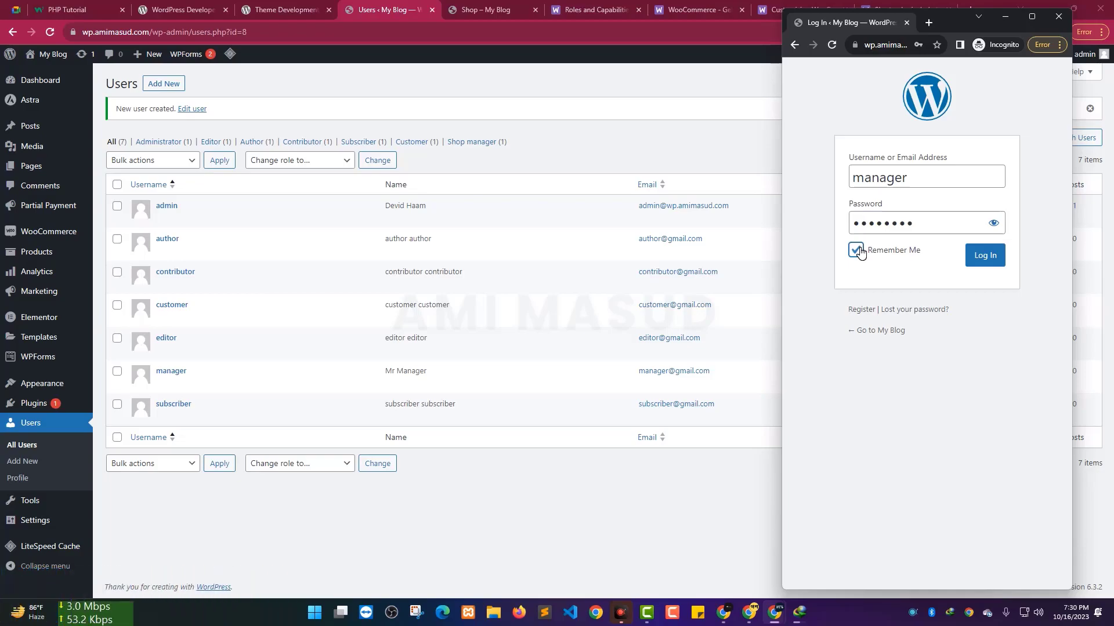
click(995, 262)
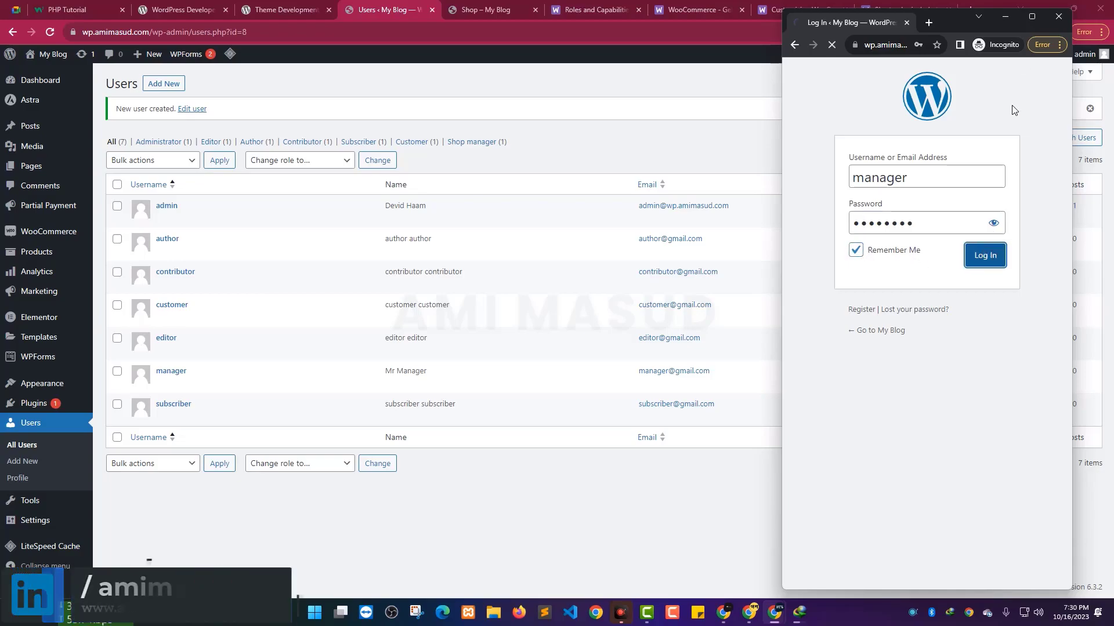
click(1032, 16)
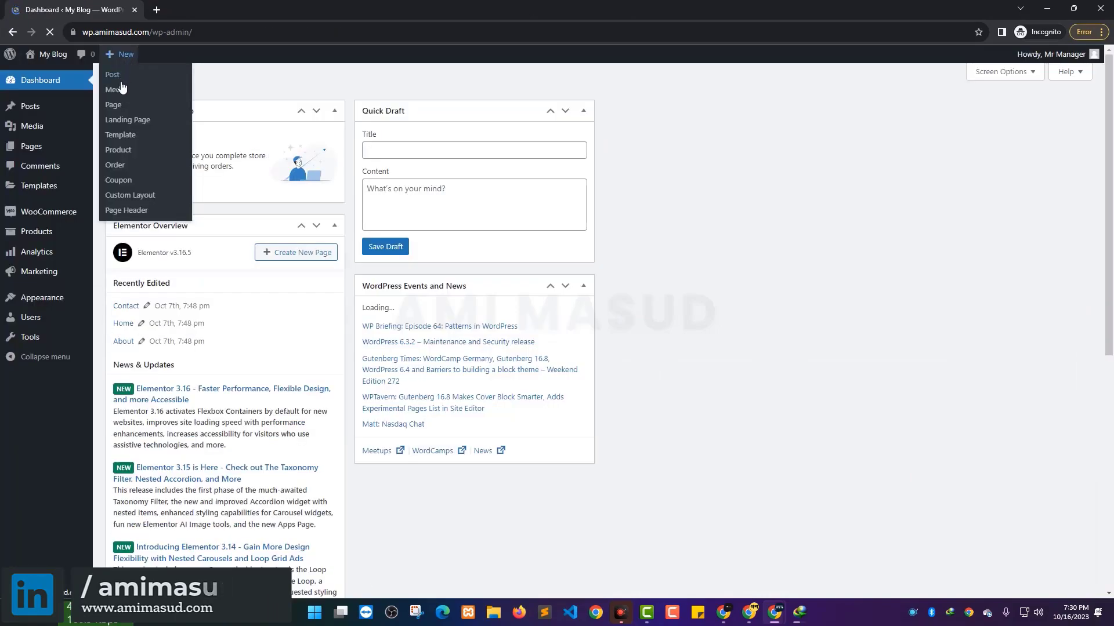
As the manager, view the Products list of 9 items and inspect the Pages and Posts menus
click(1074, 9)
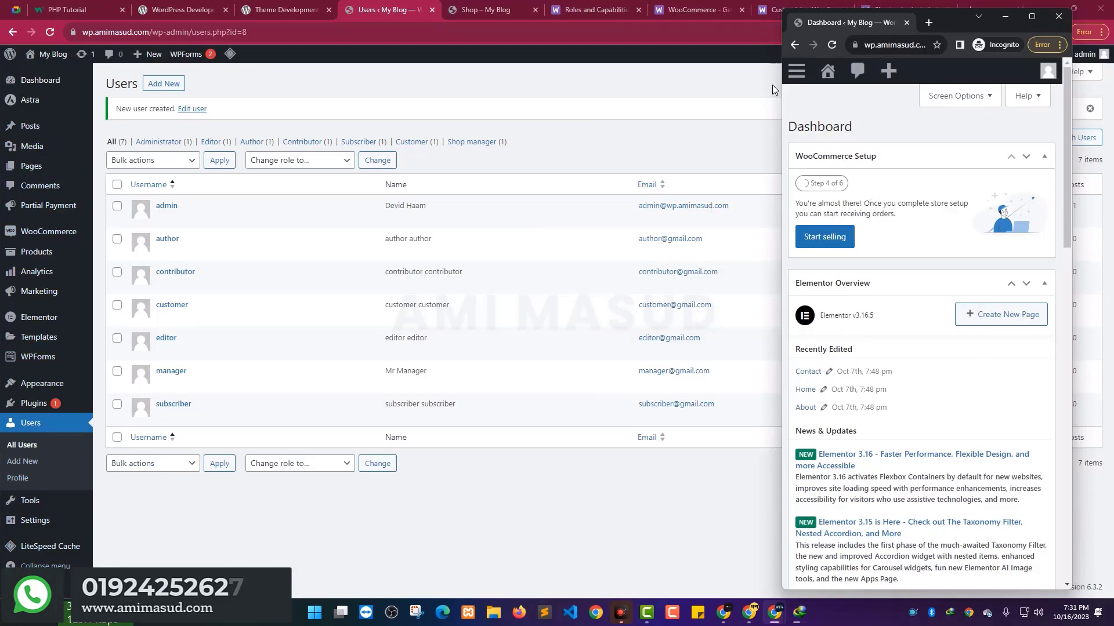
drag(786, 91, 464, 93)
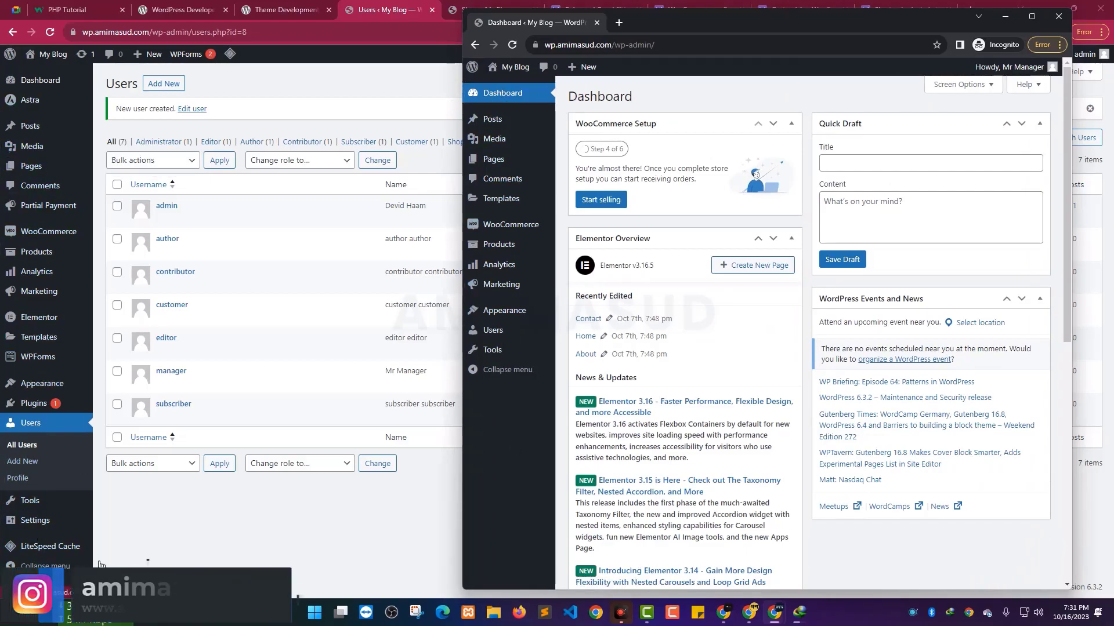
mouse_move(499, 244)
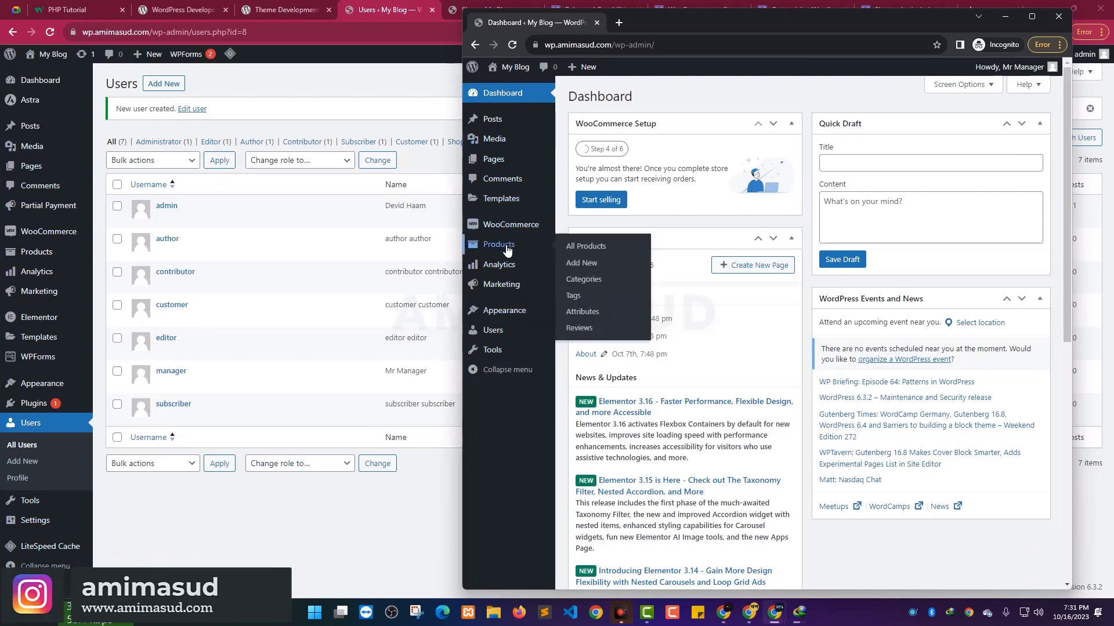
click(580, 249)
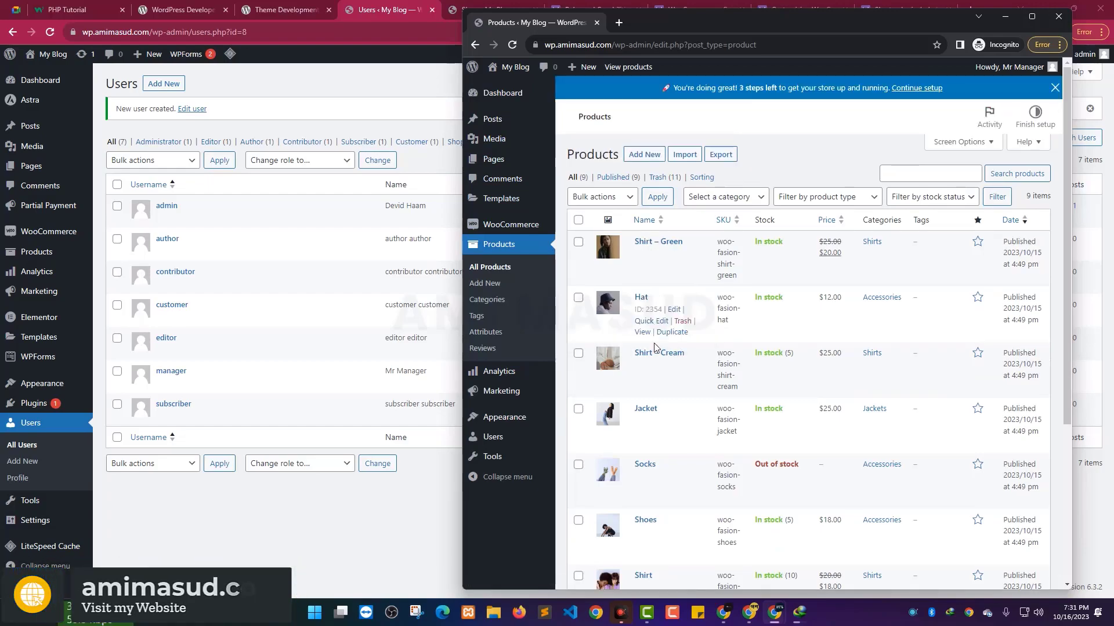
mouse_move(495, 160)
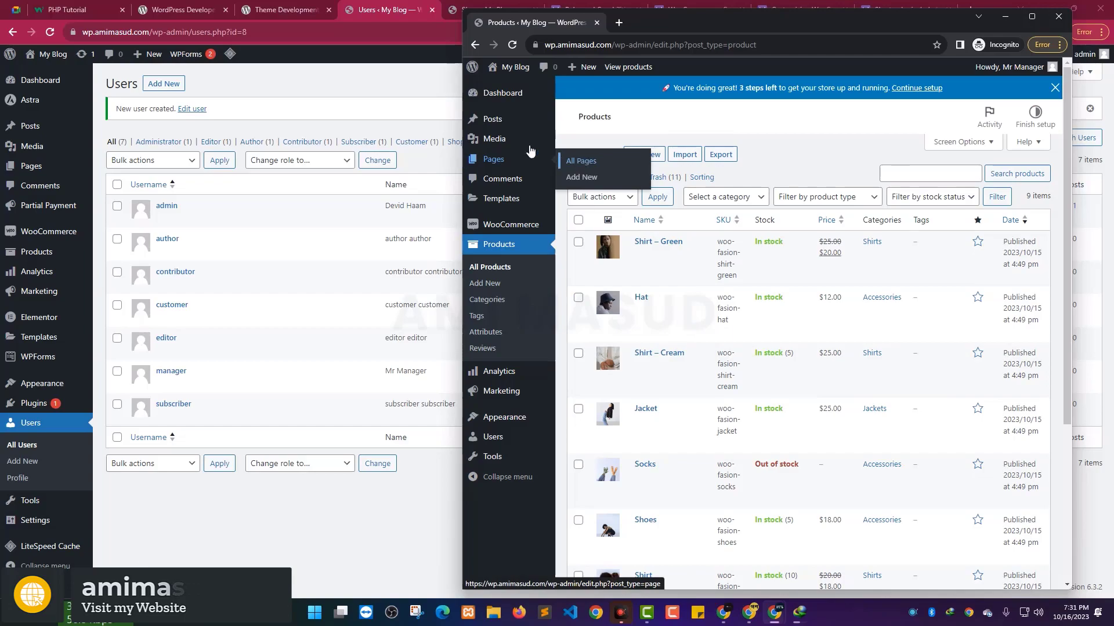
mouse_move(493, 121)
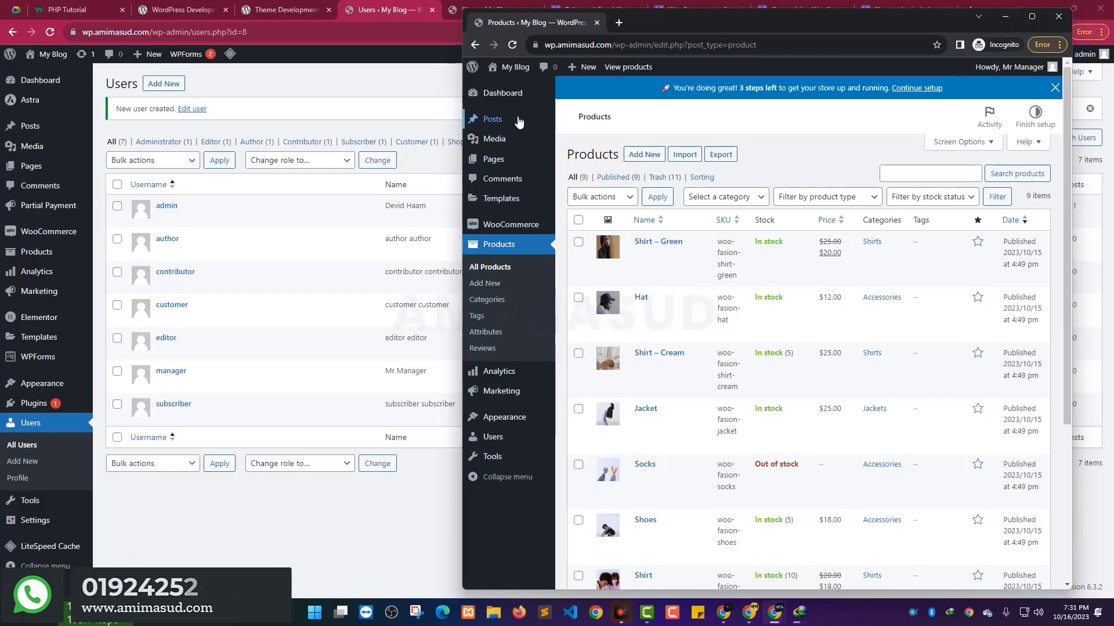
Hide the incognito window and return to the Roles and Capabilities documentation
click(1006, 16)
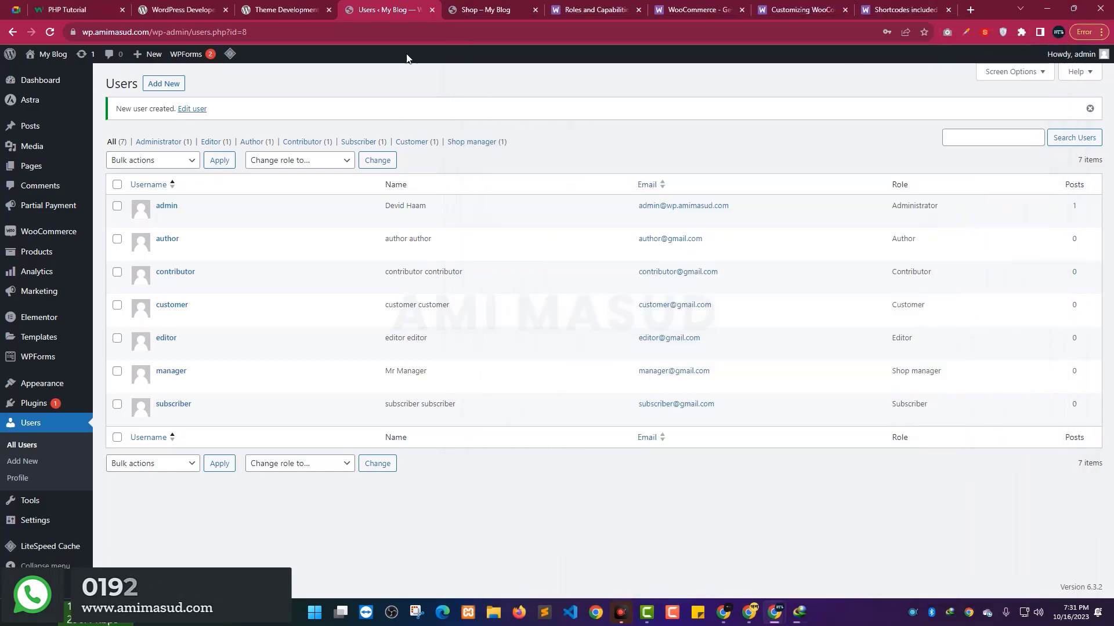
click(478, 5)
click(591, 9)
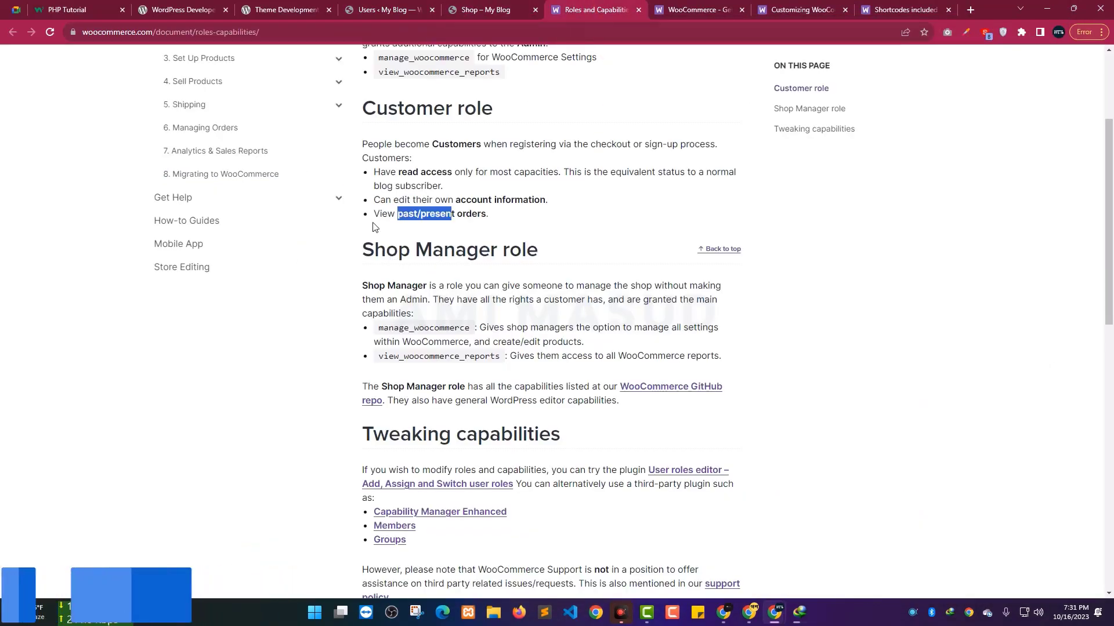